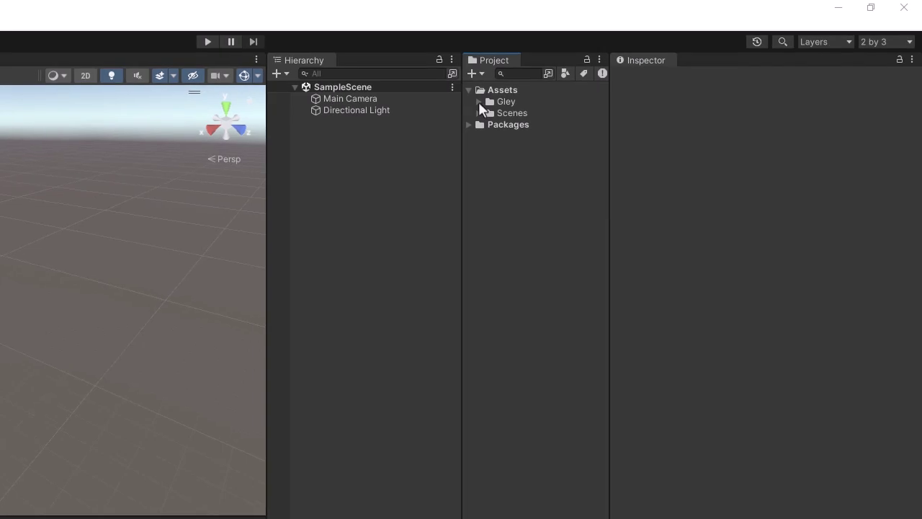
Expand the Gley assets folder and open the Gley Pedestrian System settings window.
{"action": "left_click", "coordinate": [479, 101]}
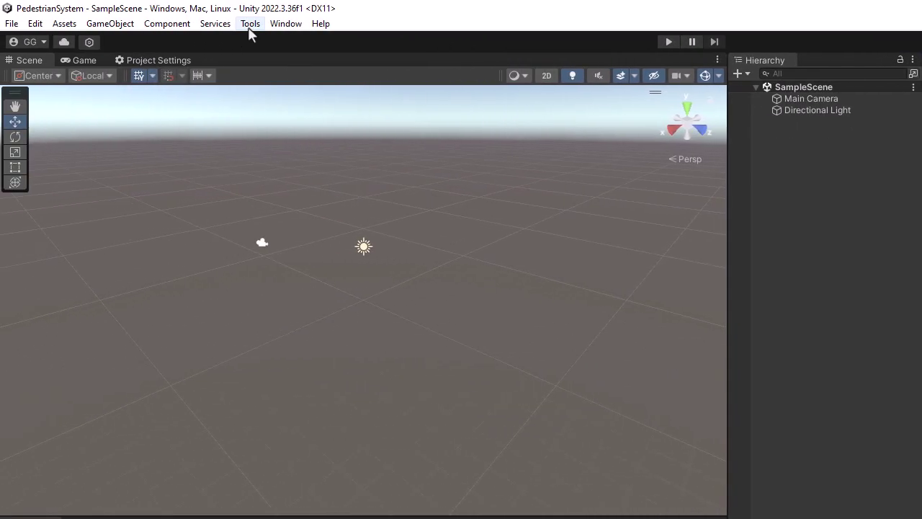
{"action": "left_click", "coordinate": [250, 26]}
{"action": "mouse_move", "coordinate": [288, 41]}
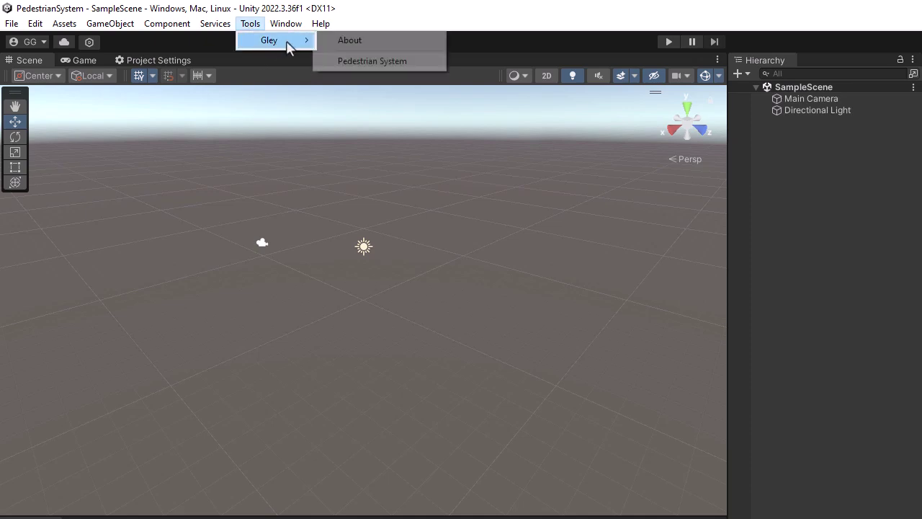
{"action": "left_click", "coordinate": [386, 61]}
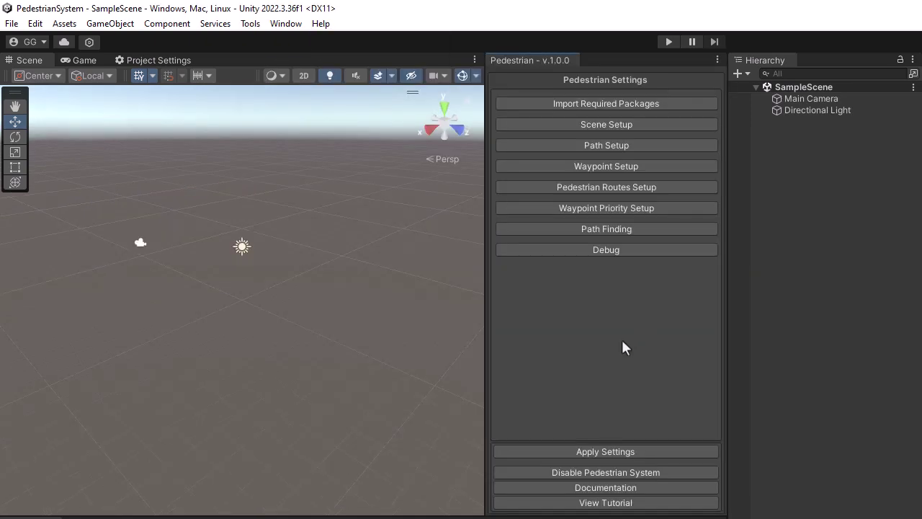
Install all required packages for the Pedestrian System and open the Package Manager to check the Burst installation.
{"action": "left_click", "coordinate": [624, 103]}
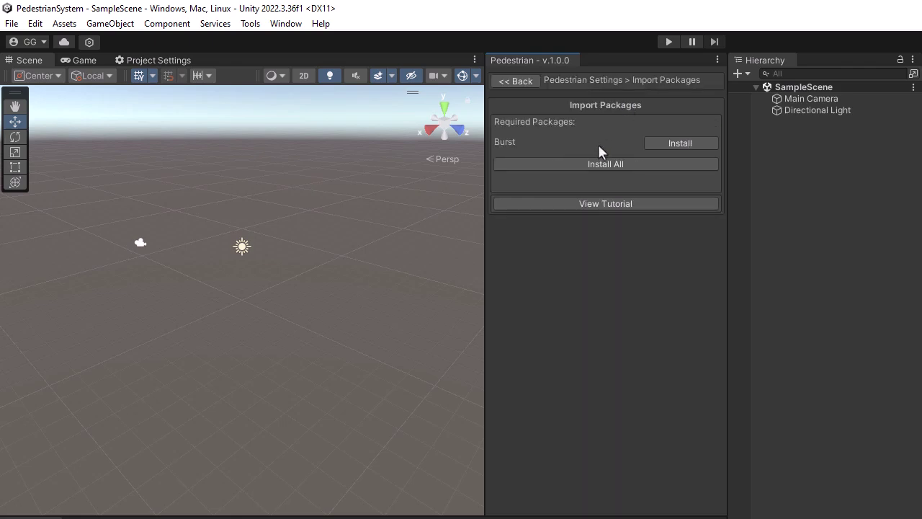
{"action": "left_click", "coordinate": [604, 165]}
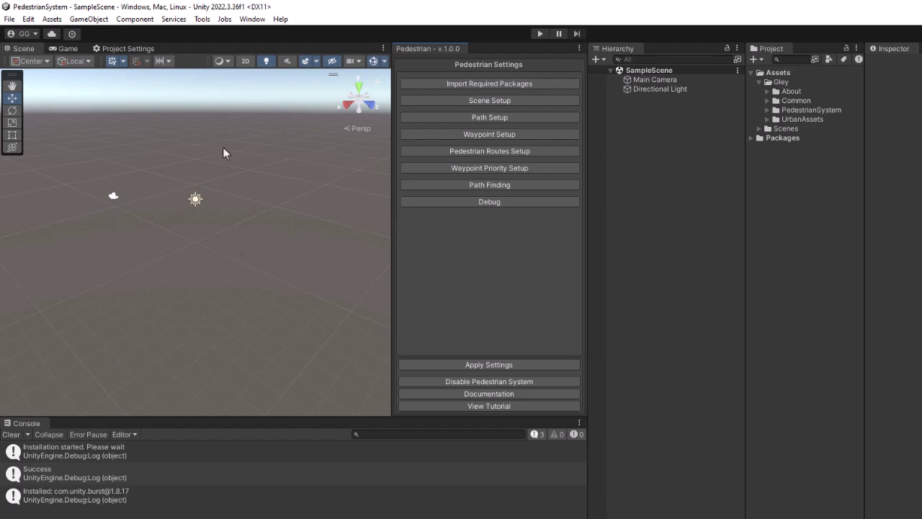
{"action": "left_click", "coordinate": [253, 20]}
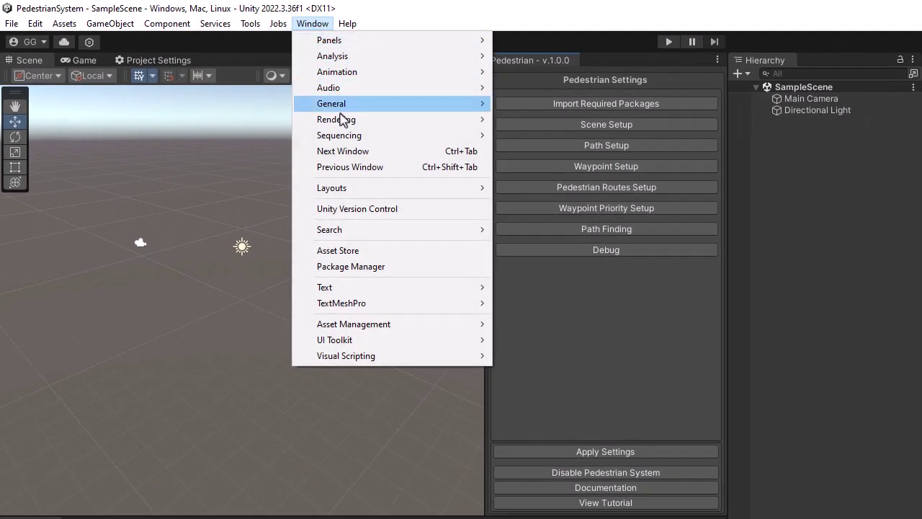
{"action": "left_click", "coordinate": [384, 264]}
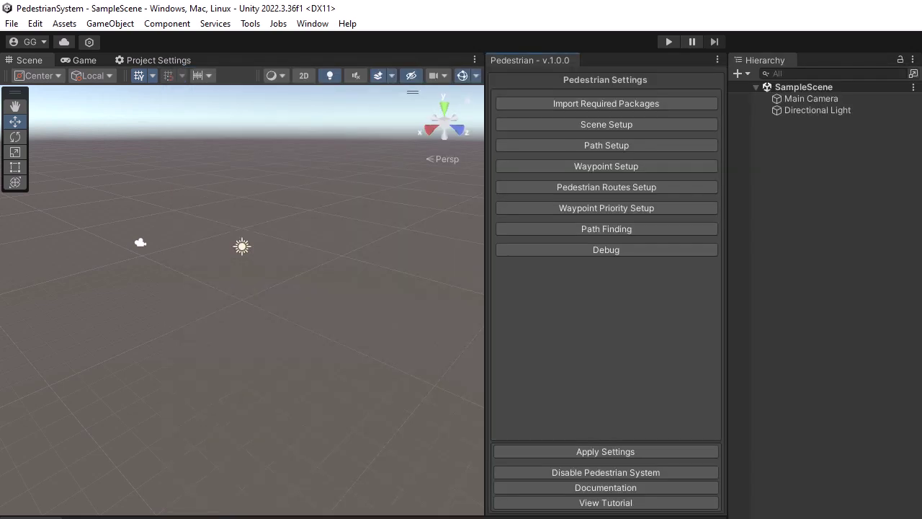
In the project's Tags and Layers settings, name User Layer 8 Road and User Layer 10 Buildings.
{"action": "left_click", "coordinate": [34, 23]}
{"action": "left_click", "coordinate": [142, 501]}
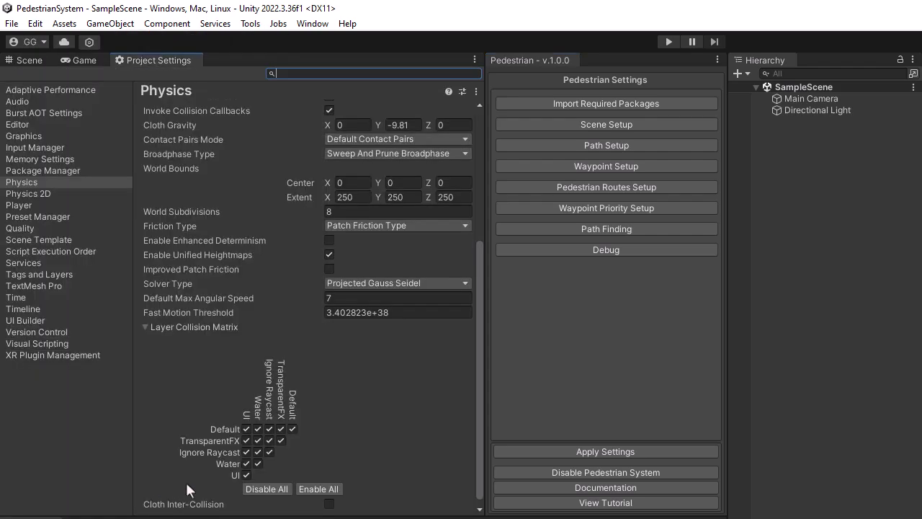
{"action": "left_click", "coordinate": [55, 275]}
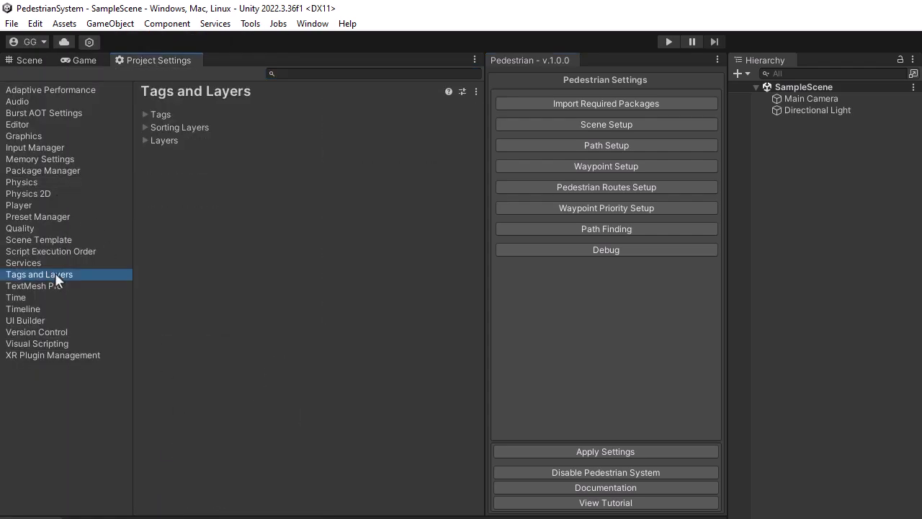
{"action": "left_click", "coordinate": [144, 140]}
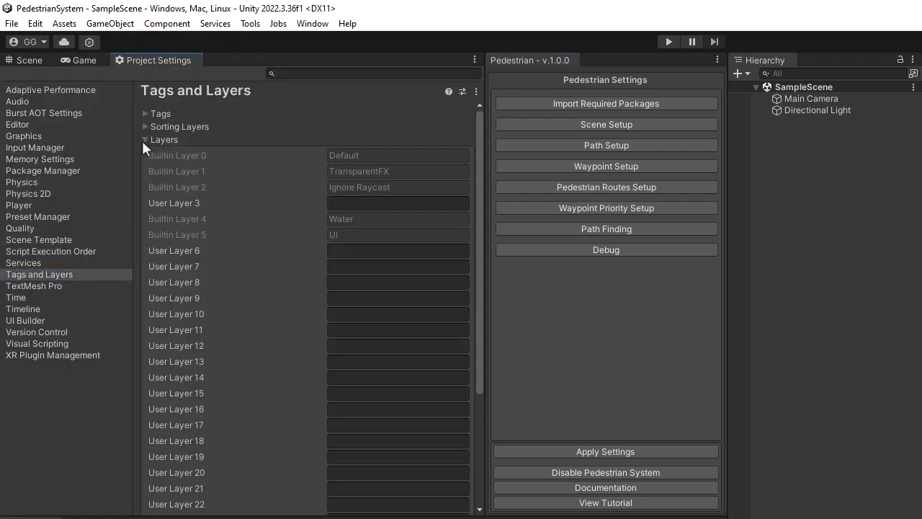
{"action": "left_click", "coordinate": [343, 283]}
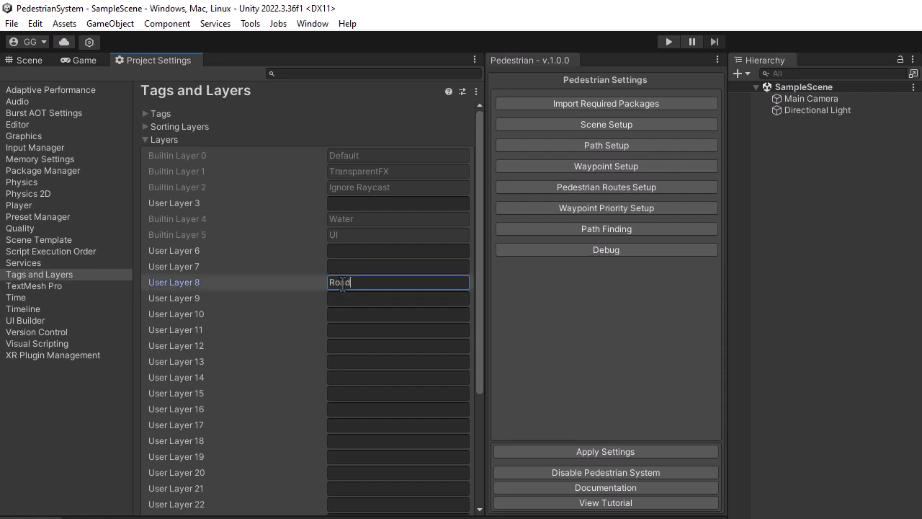
{"action": "key", "text": "Tab"}
{"action": "key", "text": "Tab"}
{"action": "type", "text": "Buildin"}
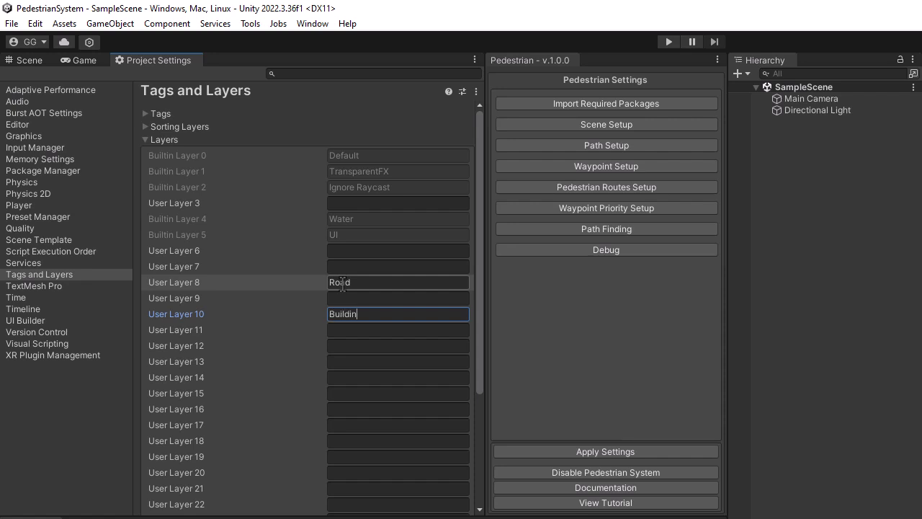
{"action": "type", "text": "gs"}
{"action": "key", "text": "Tab"}
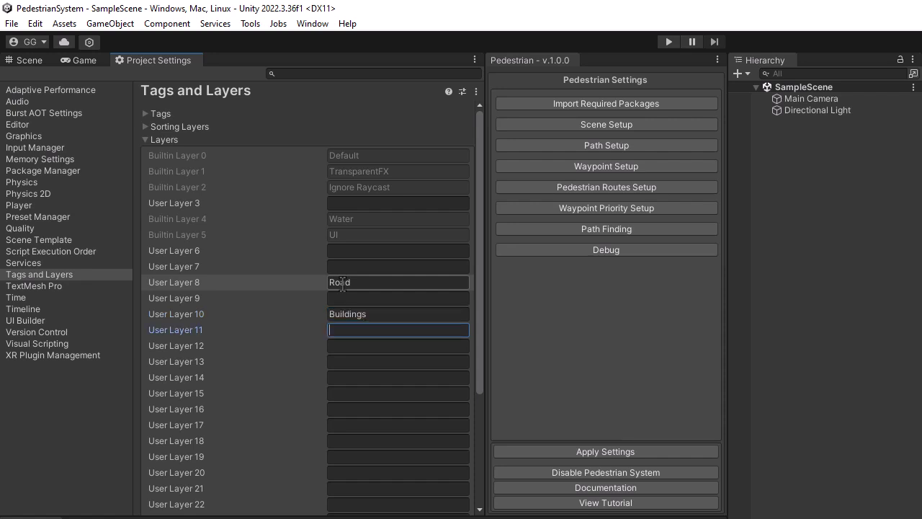
Name User Layer 11 Obstacles, User Layer 12 Player, User Layer 13 Pedestrians and User Layer 14 FootColider.
{"action": "type", "text": "Obstacles"}
{"action": "key", "text": "Tab"}
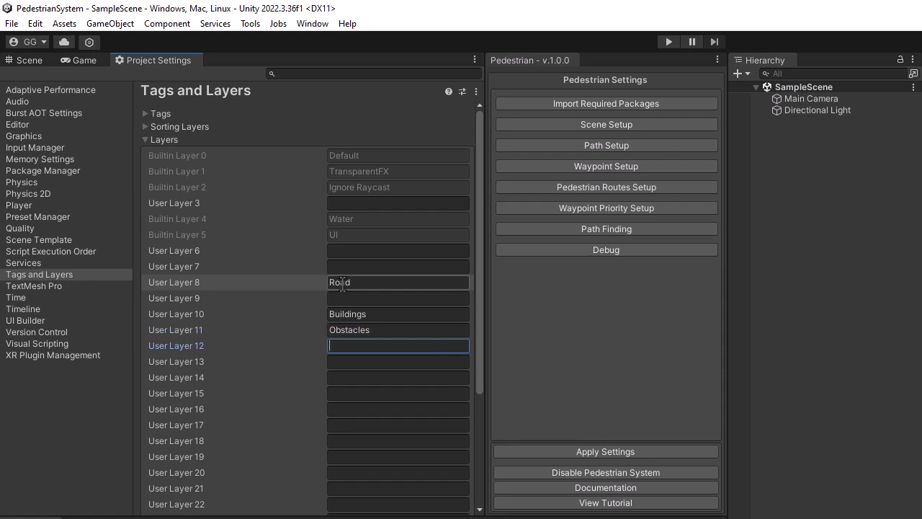
{"action": "type", "text": "Player"}
{"action": "key", "text": "Tab"}
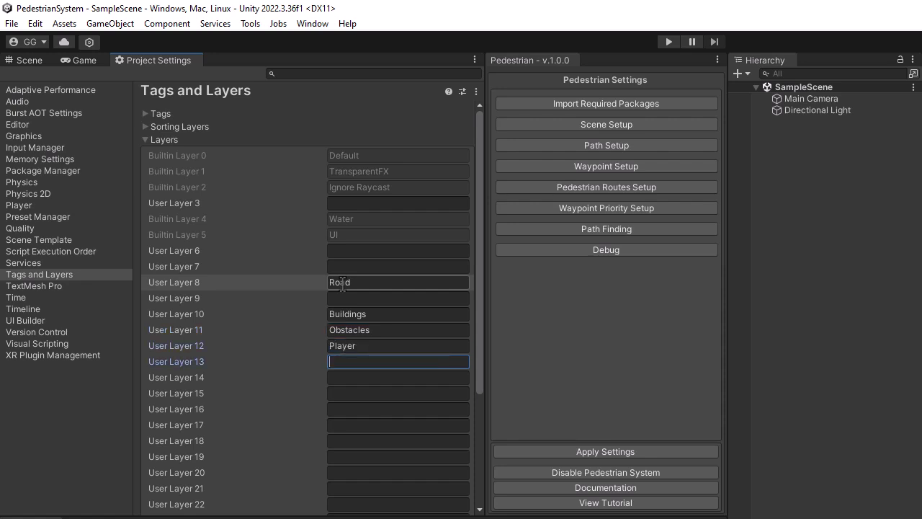
{"action": "type", "text": "Pedestrians"}
{"action": "key", "text": "Tab"}
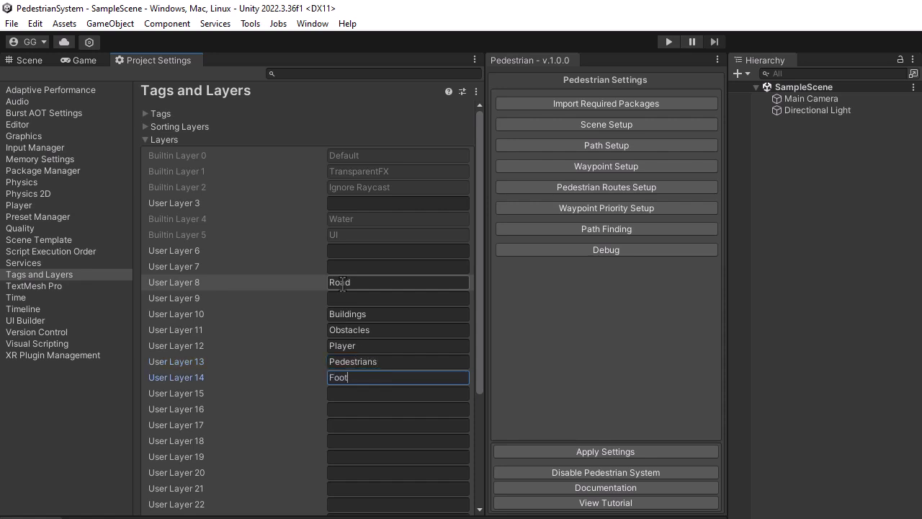
{"action": "type", "text": "FootColider"}
In the Pedestrian System's Layer Setup, assign only the Pedestrians layer to Pedestrian Layers and return to the main settings.
{"action": "left_click", "coordinate": [591, 124]}
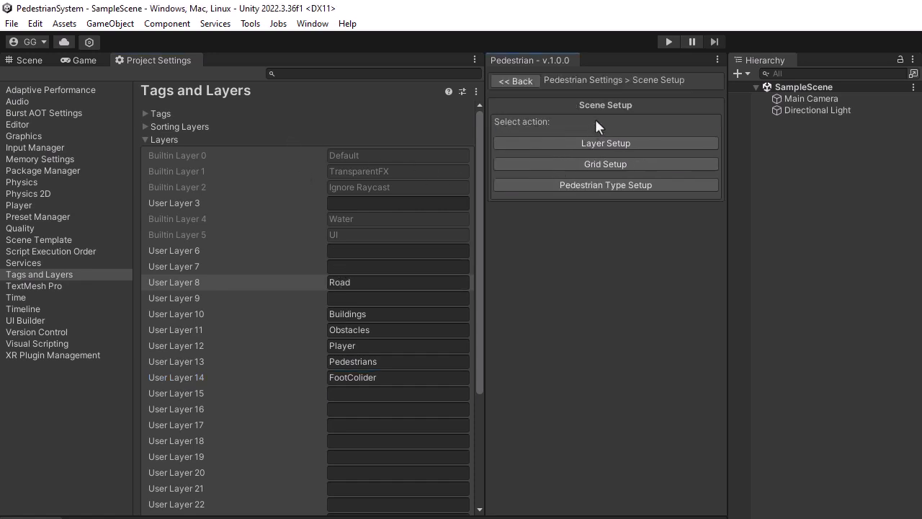
{"action": "left_click", "coordinate": [598, 145]}
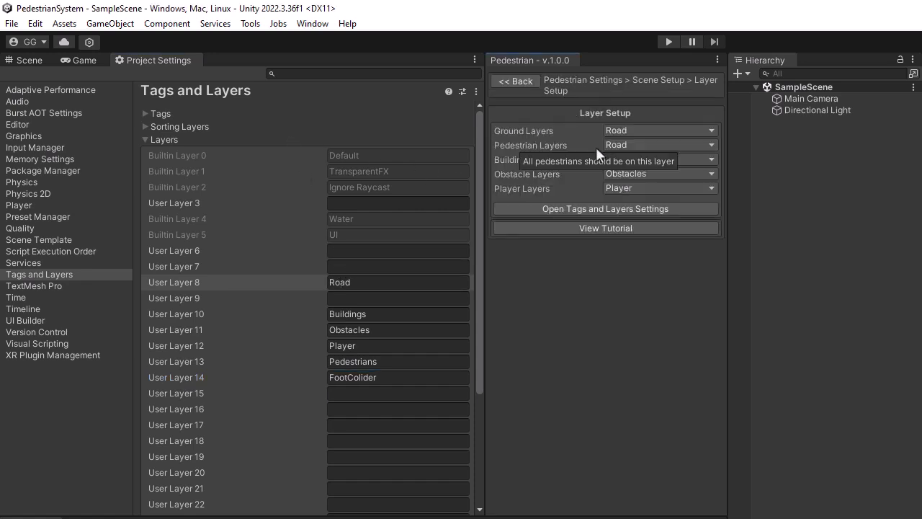
{"action": "left_click", "coordinate": [661, 144]}
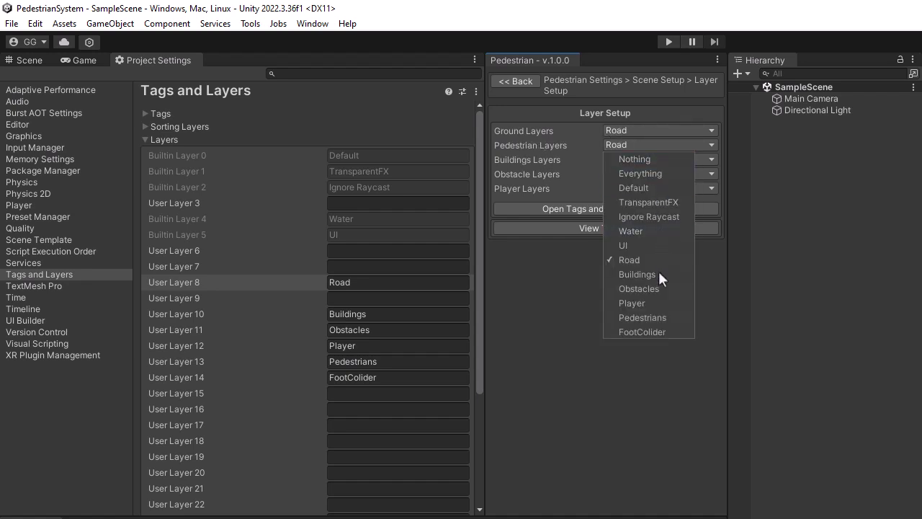
{"action": "left_click", "coordinate": [665, 317]}
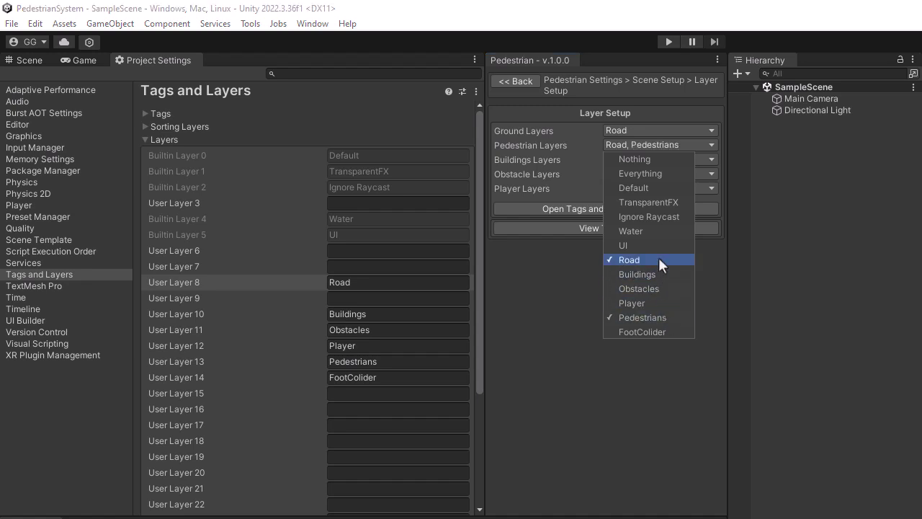
{"action": "left_click", "coordinate": [658, 259]}
{"action": "left_click", "coordinate": [544, 279]}
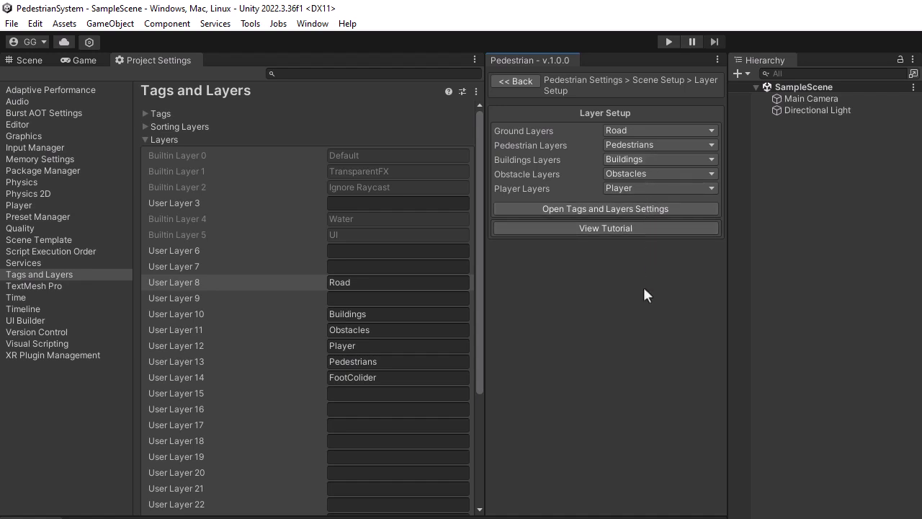
{"action": "left_click", "coordinate": [517, 82]}
{"action": "left_click", "coordinate": [517, 81]}
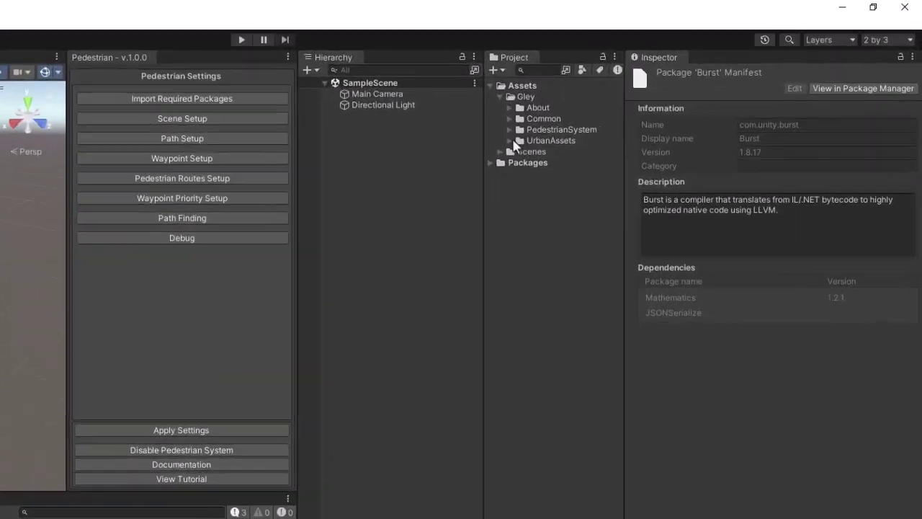
Open the PedestrianExample scene from the PedestrianSystem Example folder and focus the view on the Player car.
{"action": "left_click", "coordinate": [678, 97]}
{"action": "left_click", "coordinate": [499, 159]}
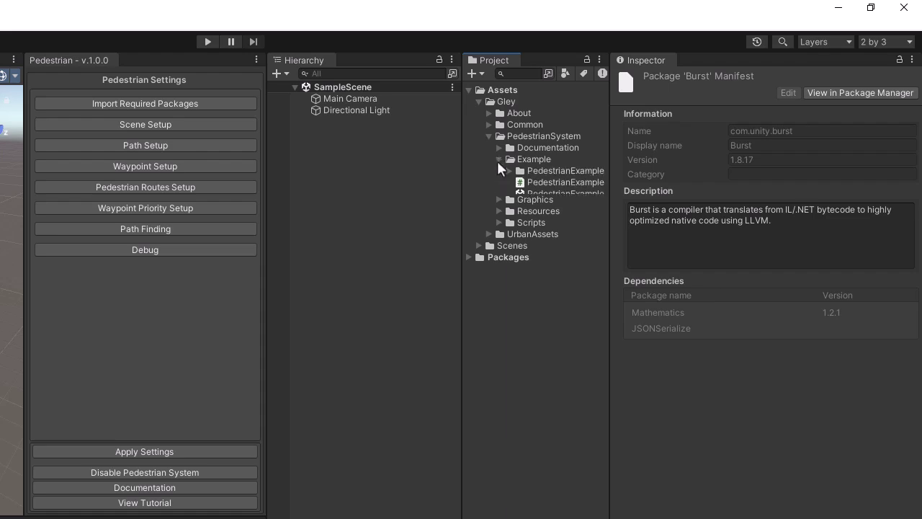
{"action": "double_click", "coordinate": [558, 193]}
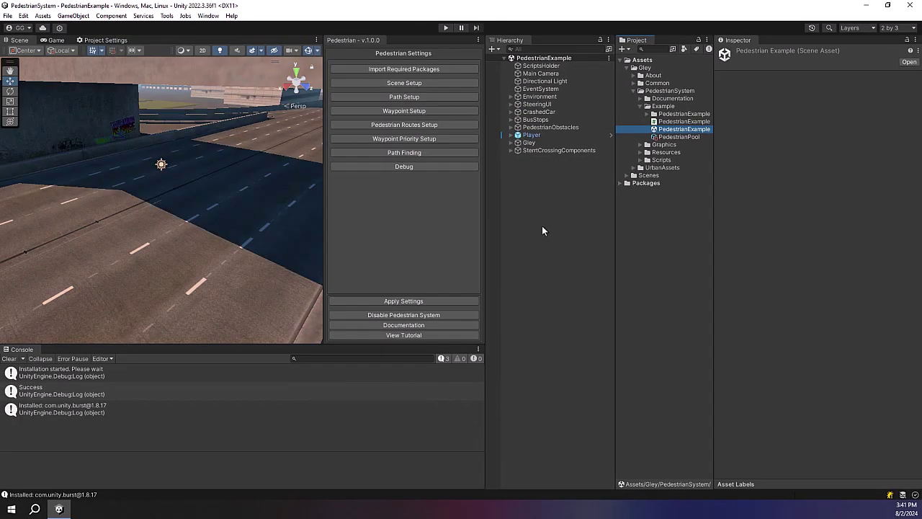
{"action": "double_click", "coordinate": [540, 135]}
{"action": "scroll", "coordinate": [250, 199], "scroll_direction": "down", "scroll_amount": 6}
{"action": "right_click_drag", "start_coordinate": [249, 193], "coordinate": [288, 219]}
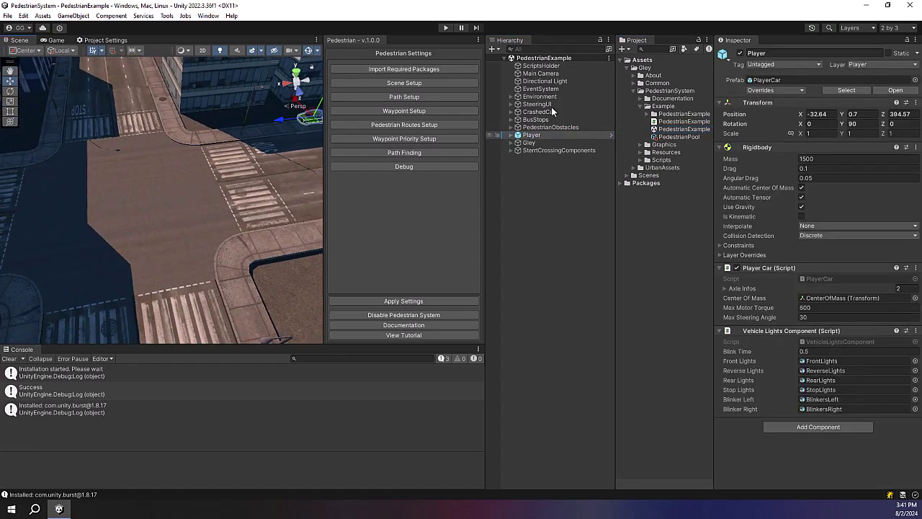
With ScriptsHolder selected for inspection, apply the Pedestrian System settings and close their window.
{"action": "left_click", "coordinate": [561, 66]}
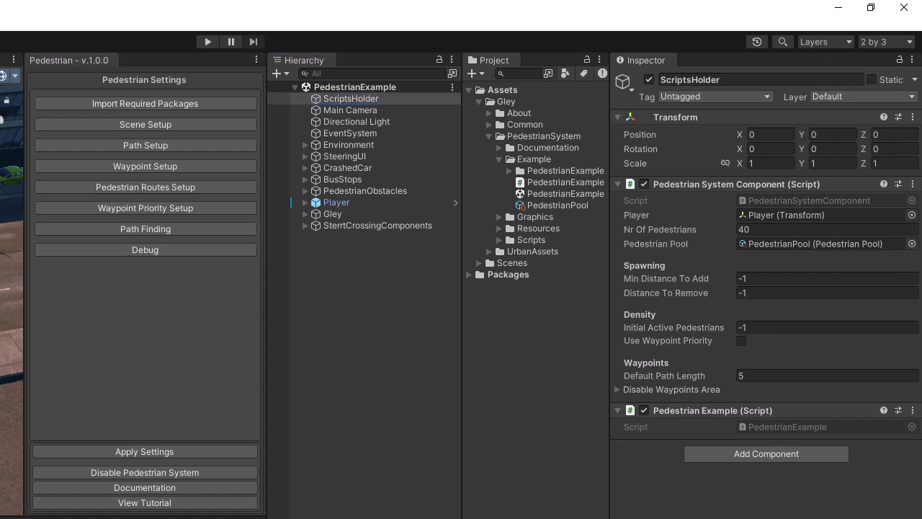
{"action": "left_click", "coordinate": [146, 451]}
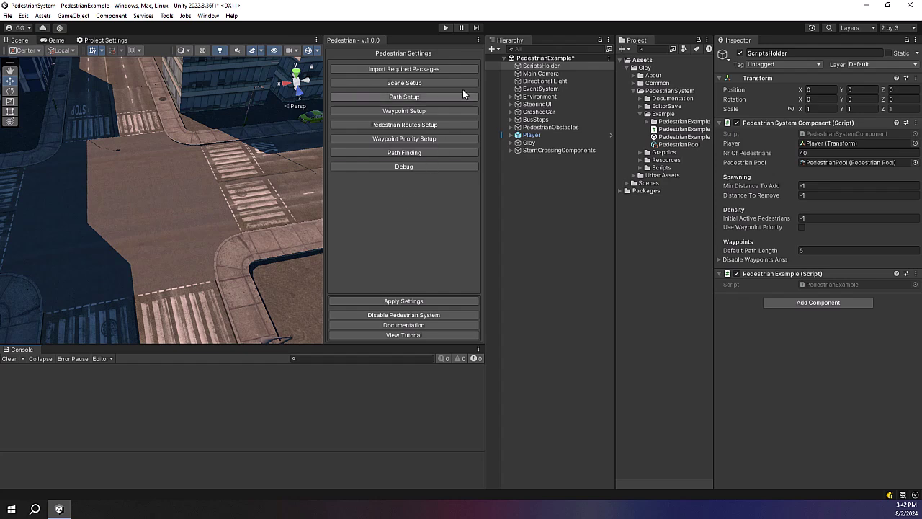
{"action": "left_click", "coordinate": [478, 40]}
{"action": "left_click", "coordinate": [504, 61]}
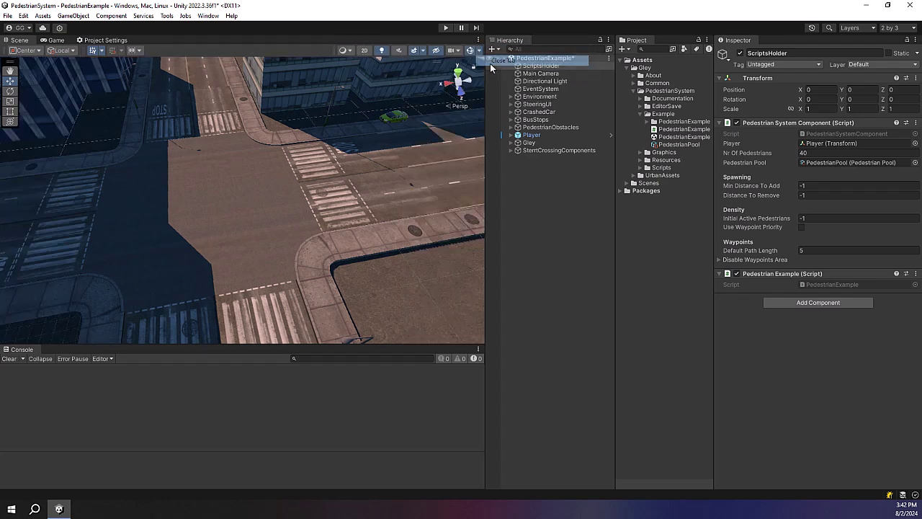
Run the example scene, examine the pedestrians around the crosswalks and sidewalks in the Scene view, and stop play mode.
{"action": "left_click", "coordinate": [446, 29]}
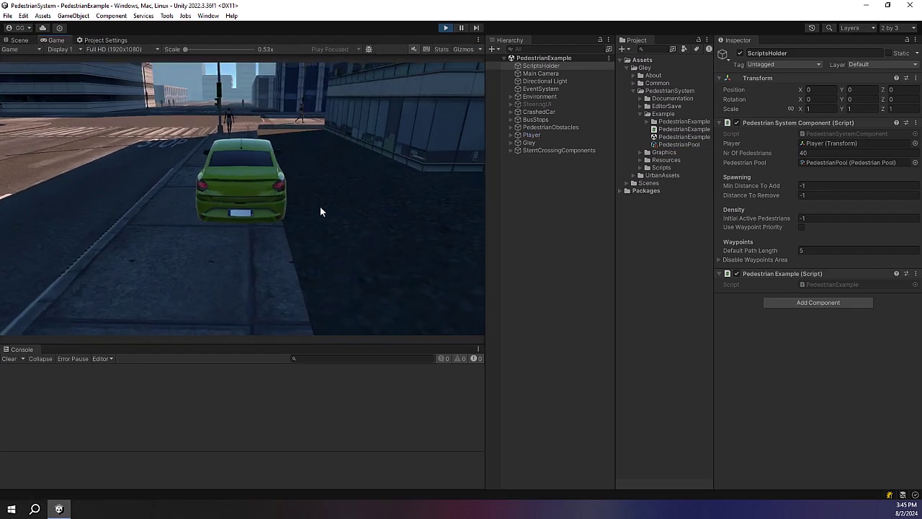
{"action": "left_click", "coordinate": [20, 40]}
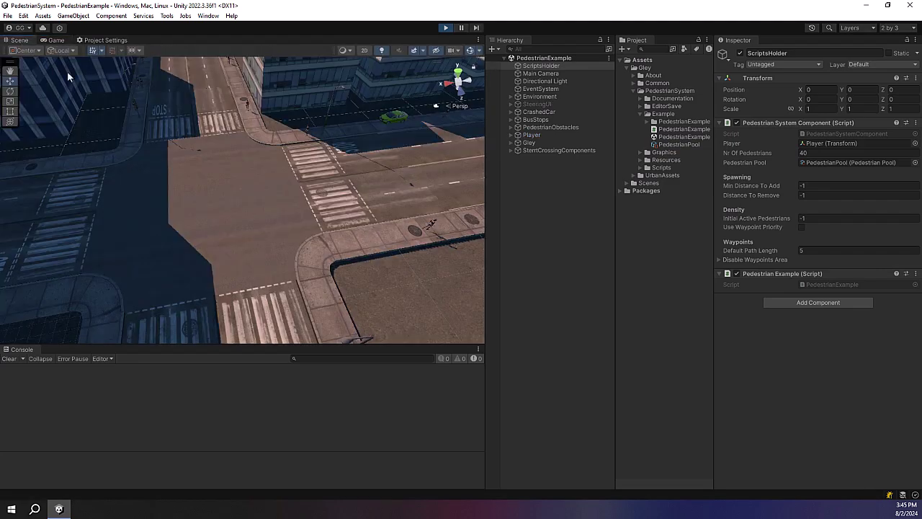
{"action": "scroll", "coordinate": [253, 195], "scroll_direction": "up", "scroll_amount": 2}
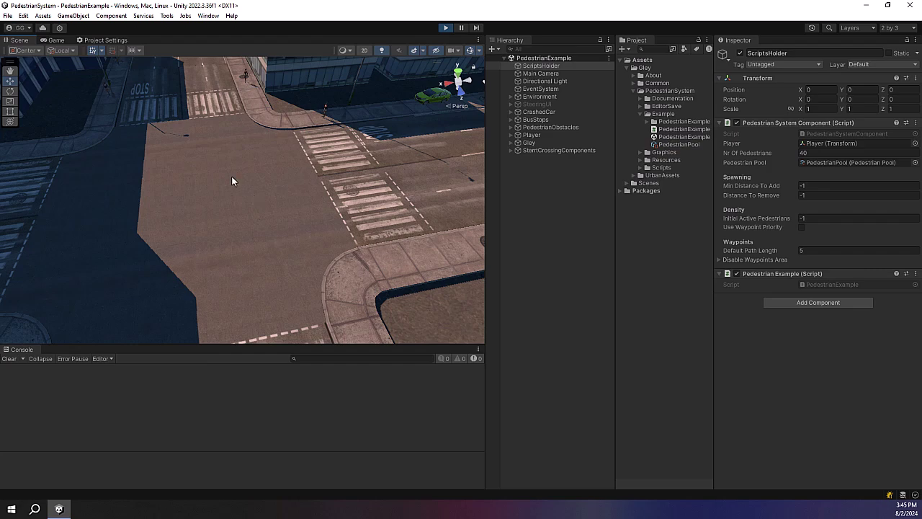
{"action": "right_click_drag", "start_coordinate": [231, 175], "coordinate": [269, 214]}
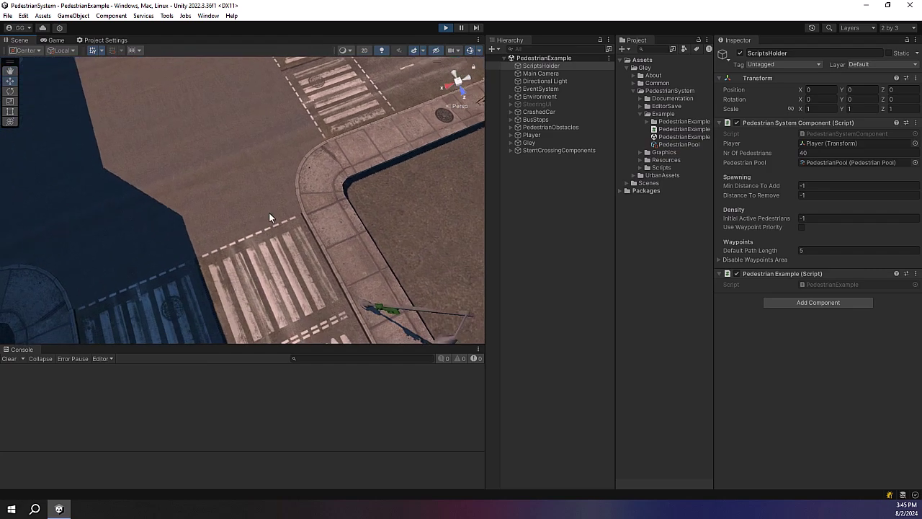
{"action": "middle_click_drag", "start_coordinate": [268, 214], "coordinate": [308, 250]}
{"action": "scroll", "coordinate": [312, 208], "scroll_direction": "up", "scroll_amount": 2}
{"action": "middle_click_drag", "start_coordinate": [325, 202], "coordinate": [284, 200]}
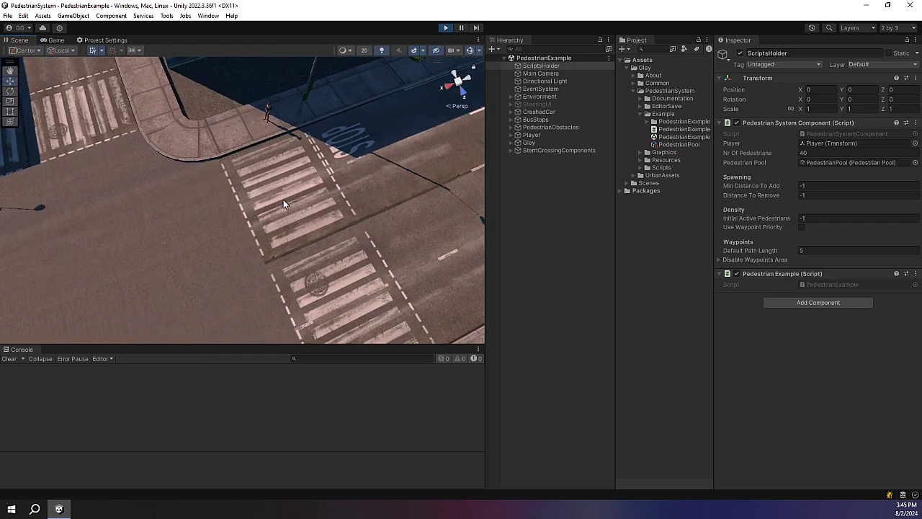
{"action": "scroll", "coordinate": [284, 202], "scroll_direction": "down", "scroll_amount": 4}
{"action": "middle_click_drag", "start_coordinate": [351, 206], "coordinate": [278, 212]}
{"action": "scroll", "coordinate": [251, 214], "scroll_direction": "up", "scroll_amount": 8}
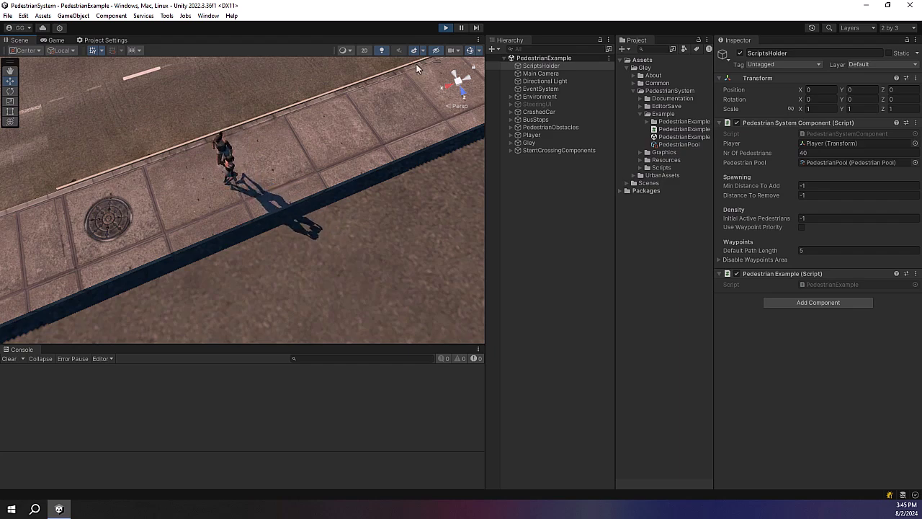
{"action": "left_click", "coordinate": [446, 29]}
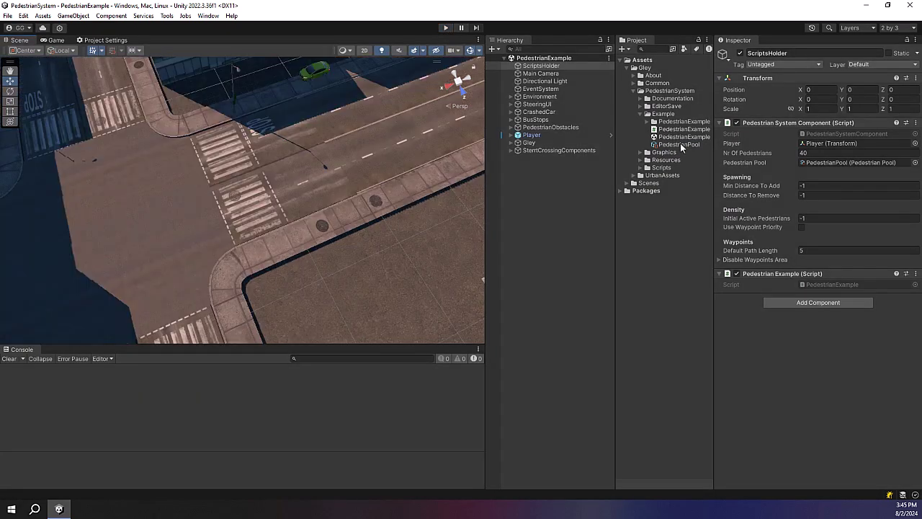
Locate the pedestrian prefab assigned to Element 0 of the PedestrianPool asset and open TestPedestrian for editing.
{"action": "left_click", "coordinate": [680, 144]}
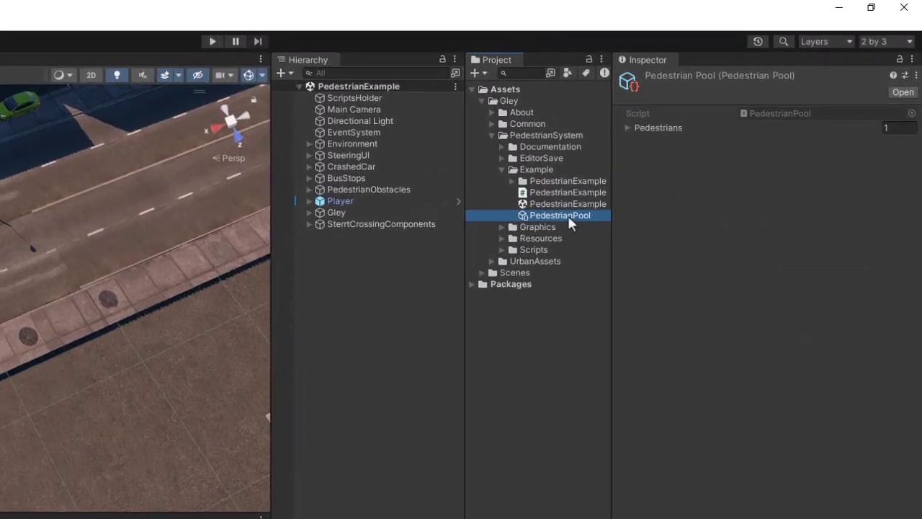
{"action": "left_click", "coordinate": [624, 130]}
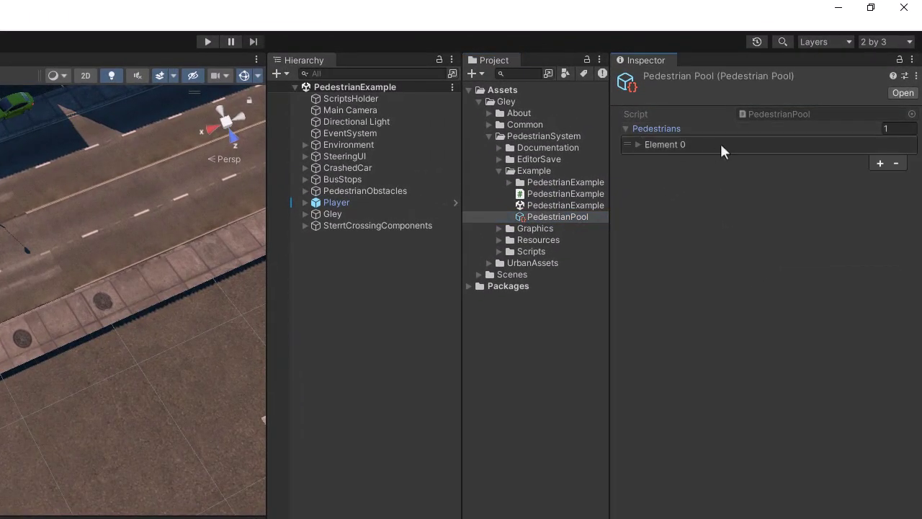
{"action": "left_click", "coordinate": [637, 144]}
{"action": "left_click", "coordinate": [763, 159]}
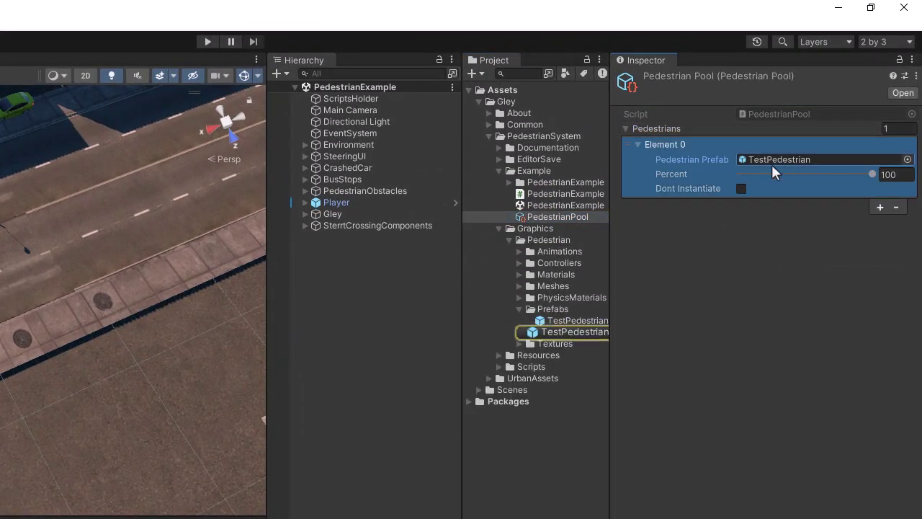
{"action": "double_click", "coordinate": [576, 331]}
Frame the TestPedestrian's legs in the Scene view, collapse its armature and hairstyle hierarchies, and inspect the Foot collider.
{"action": "right_click_drag", "start_coordinate": [245, 383], "coordinate": [463, 317]}
{"action": "middle_click_drag", "start_coordinate": [463, 317], "coordinate": [494, 244]}
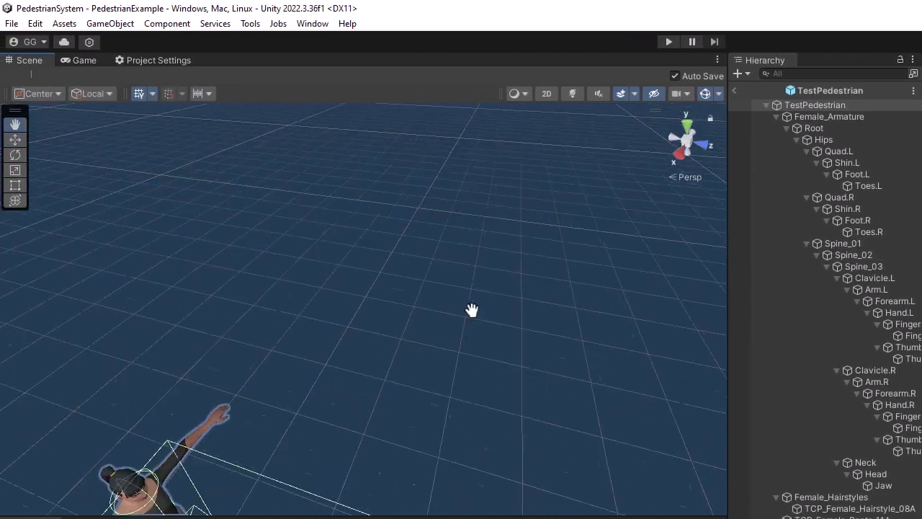
{"action": "left_click_drag", "start_coordinate": [495, 252], "coordinate": [478, 223], "text": "alt"}
{"action": "left_click", "coordinate": [775, 116]}
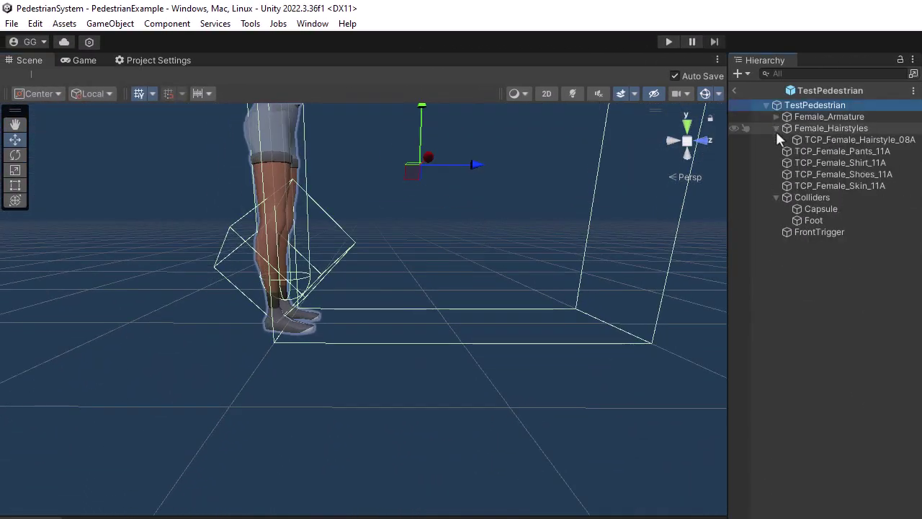
{"action": "left_click", "coordinate": [773, 128]}
{"action": "left_click", "coordinate": [828, 209]}
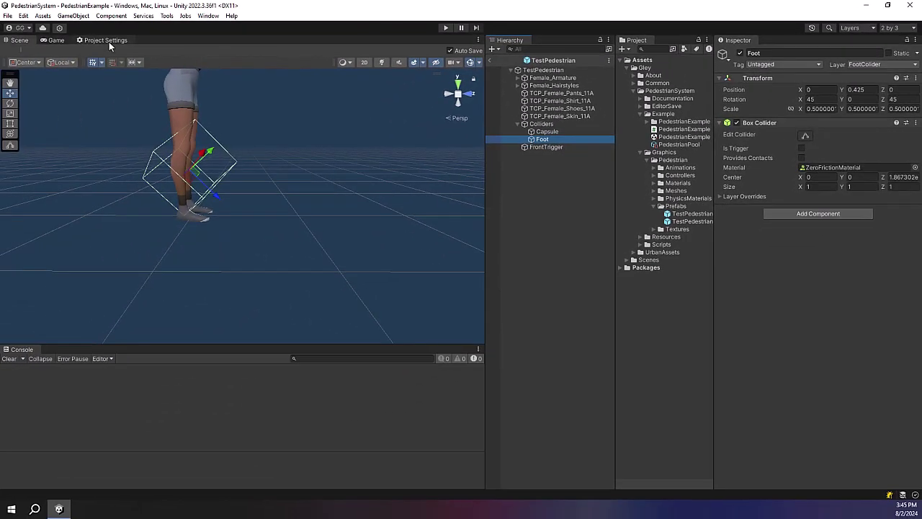
In the project's Physics Layer Collision Matrix, disable FootColider collisions with every layer, including itself, except Road.
{"action": "left_click", "coordinate": [109, 41]}
{"action": "left_click", "coordinate": [25, 122]}
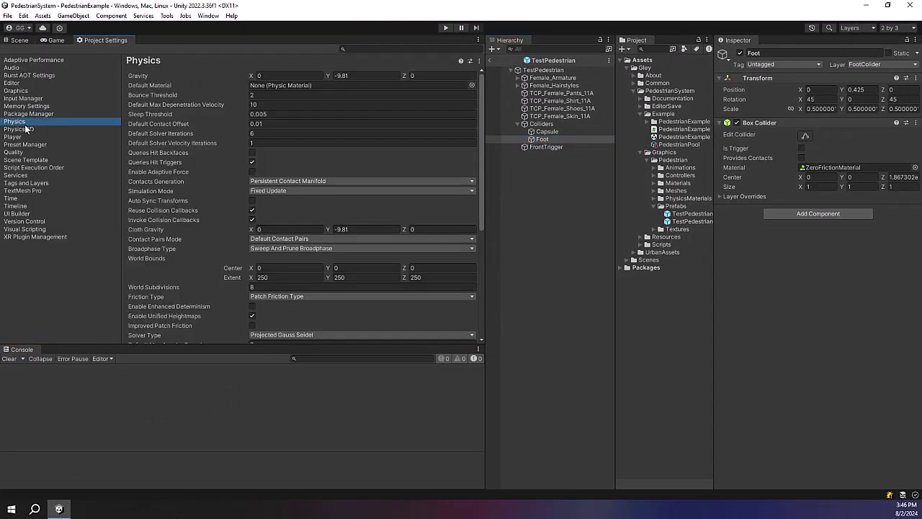
{"action": "scroll", "coordinate": [299, 166], "scroll_direction": "down", "scroll_amount": 2}
{"action": "scroll", "coordinate": [300, 166], "scroll_direction": "down", "scroll_amount": 4}
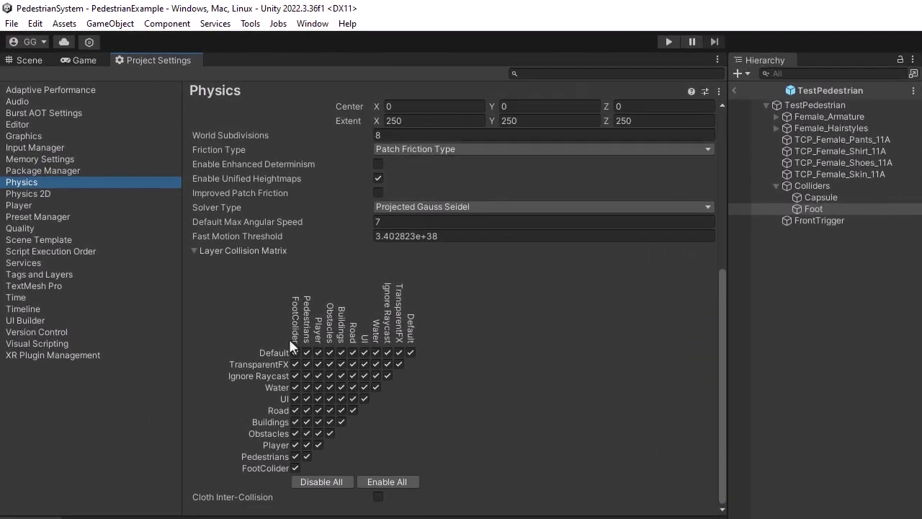
{"action": "left_click", "coordinate": [295, 352]}
{"action": "left_click", "coordinate": [296, 363]}
{"action": "left_click", "coordinate": [295, 376]}
{"action": "left_click", "coordinate": [295, 387]}
{"action": "left_click", "coordinate": [296, 399]}
{"action": "left_click", "coordinate": [296, 422]}
{"action": "left_click", "coordinate": [296, 433]}
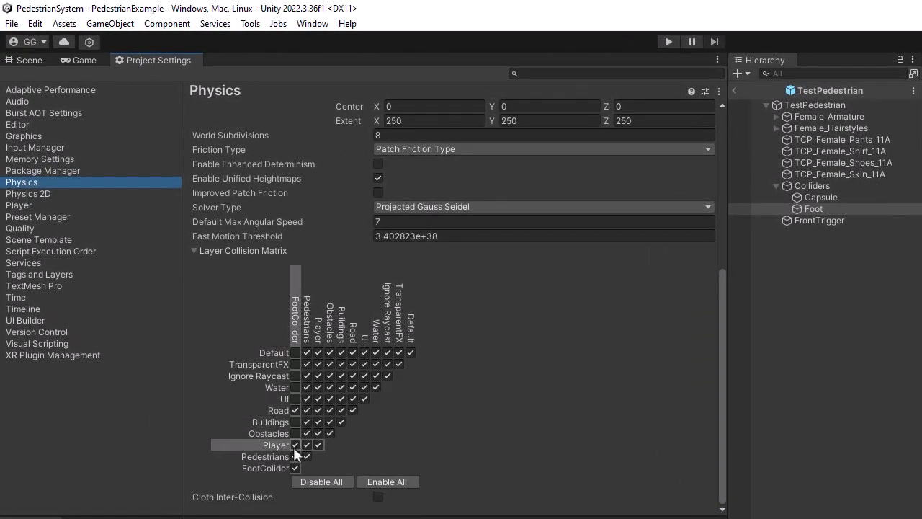
{"action": "left_click", "coordinate": [295, 444]}
{"action": "left_click", "coordinate": [296, 456]}
{"action": "left_click", "coordinate": [296, 467]}
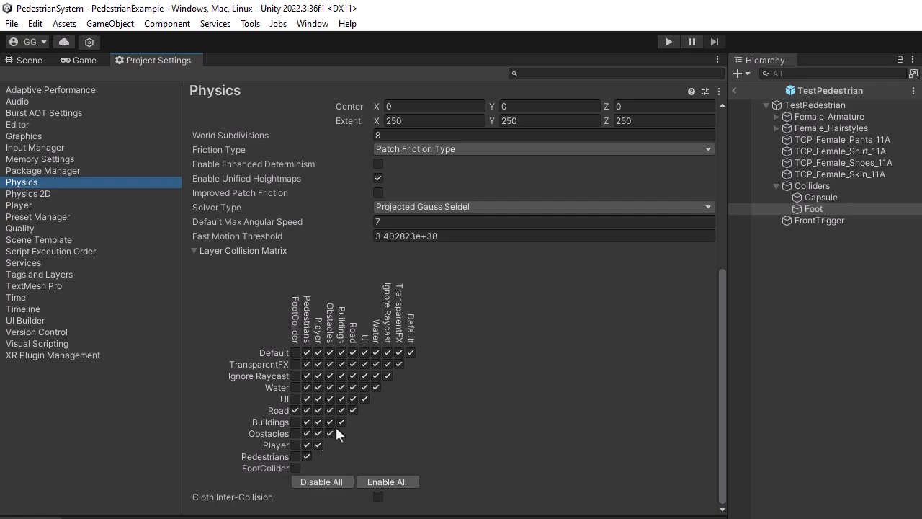
Leave the prefab, run the PedestrianExample scene, and examine the pedestrians on the crosswalk and along the sidewalks in the Scene view.
{"action": "left_click", "coordinate": [24, 60]}
{"action": "left_click", "coordinate": [734, 90]}
{"action": "key", "text": "ctrl+p"}
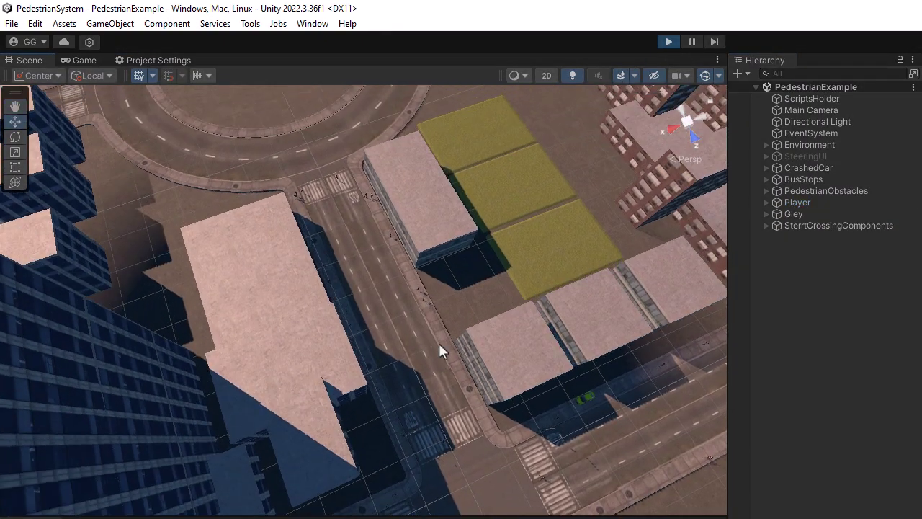
{"action": "scroll", "coordinate": [438, 343], "scroll_direction": "up", "scroll_amount": 4}
{"action": "middle_click_drag", "start_coordinate": [386, 148], "coordinate": [388, 308]}
{"action": "scroll", "coordinate": [388, 309], "scroll_direction": "up", "scroll_amount": 4}
{"action": "middle_click_drag", "start_coordinate": [286, 294], "coordinate": [353, 382]}
{"action": "scroll", "coordinate": [371, 322], "scroll_direction": "up", "scroll_amount": 2}
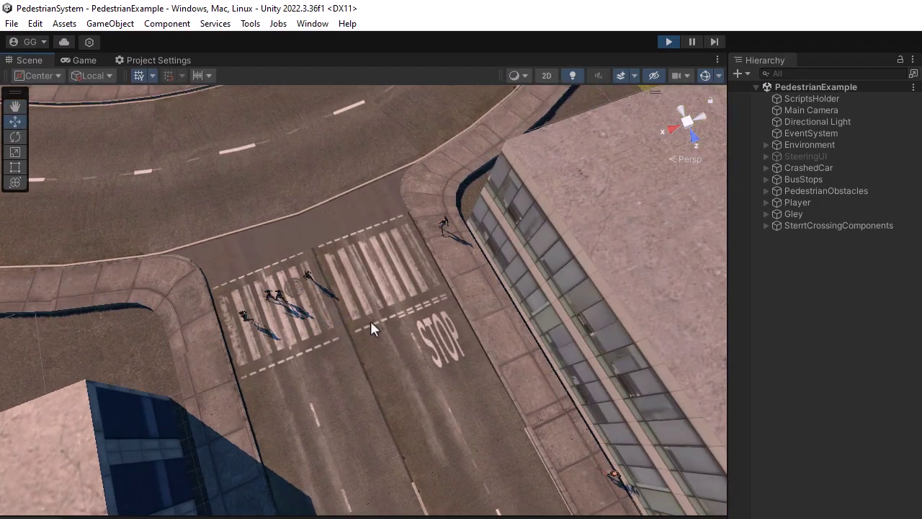
{"action": "scroll", "coordinate": [371, 320], "scroll_direction": "down", "scroll_amount": 4}
{"action": "middle_click_drag", "start_coordinate": [472, 396], "coordinate": [412, 302]}
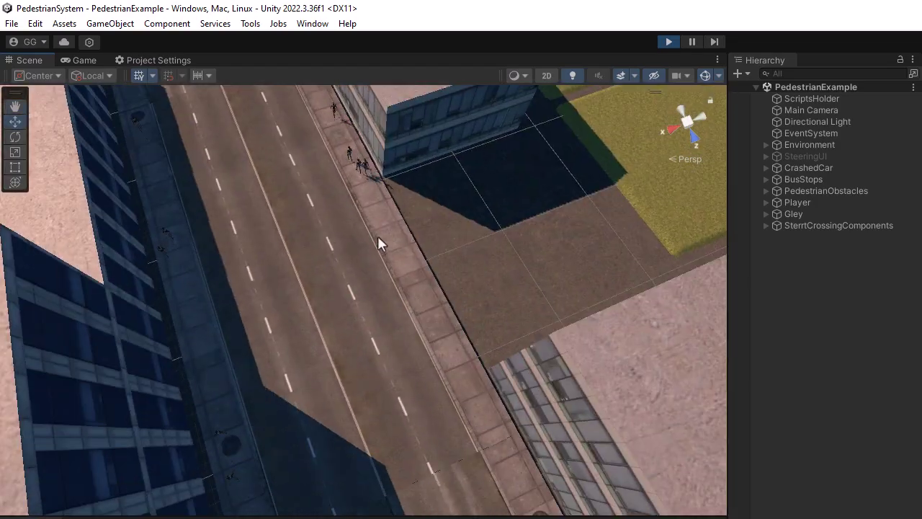
{"action": "scroll", "coordinate": [383, 217], "scroll_direction": "up", "scroll_amount": 2}
Switch to the Game view and drive the green player car through the intersection toward pedestrians and along the street.
{"action": "left_click", "coordinate": [79, 59]}
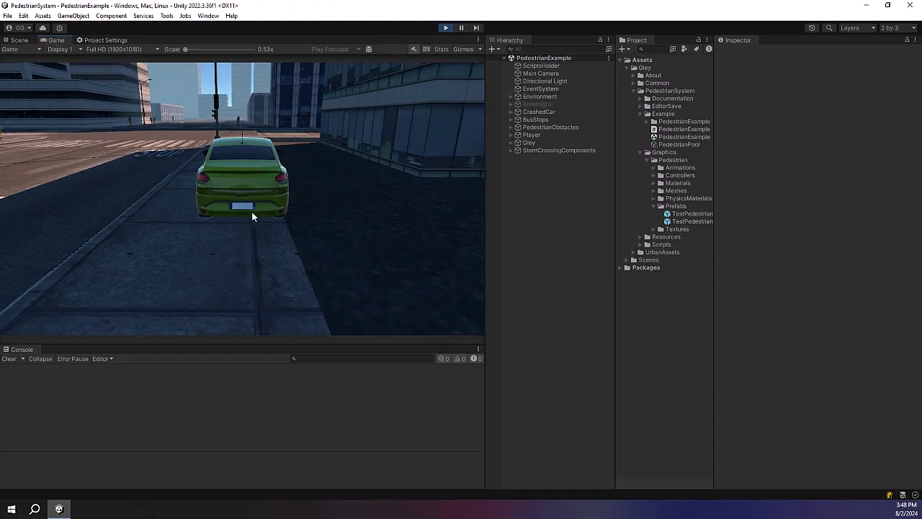
{"action": "key", "text": "w"}
{"action": "key", "text": "a"}
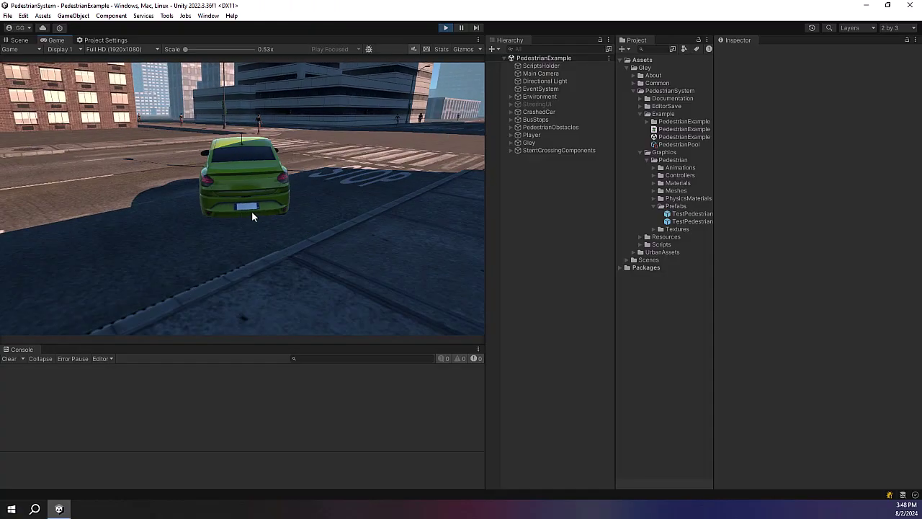
{"action": "key", "text": "d"}
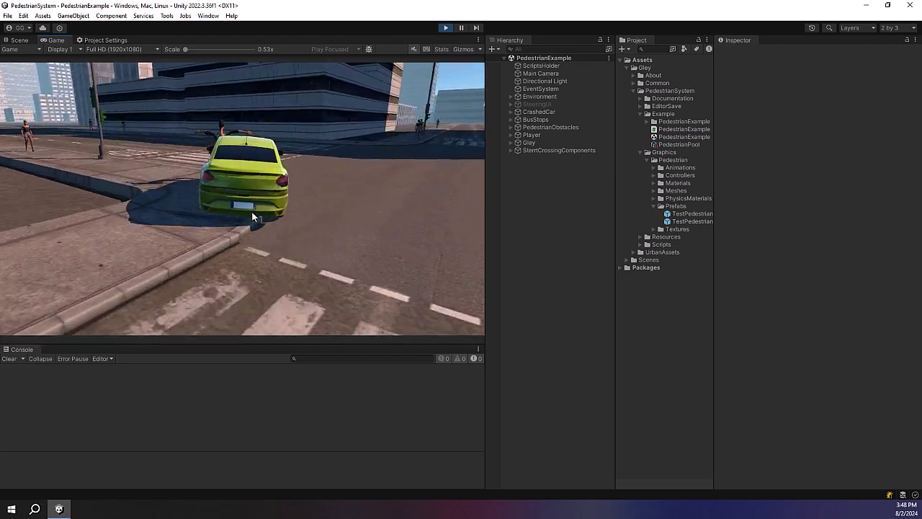
{"action": "key", "text": "a"}
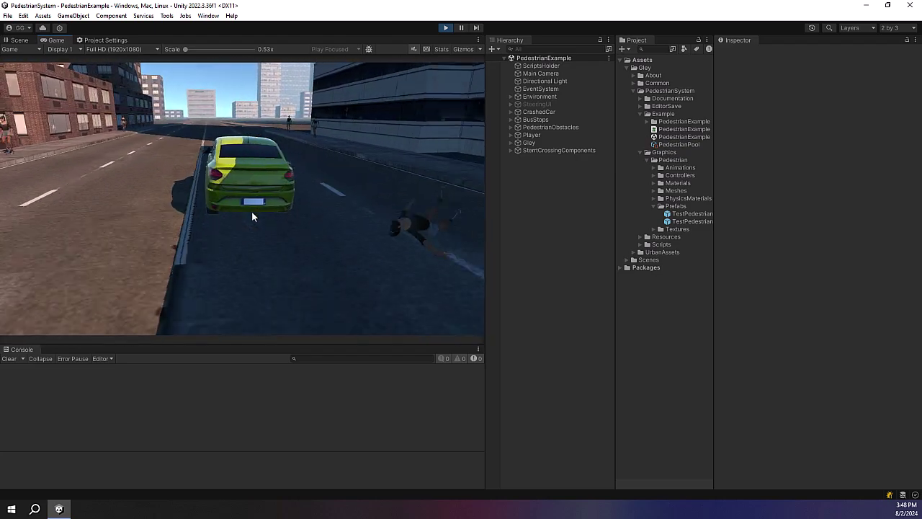